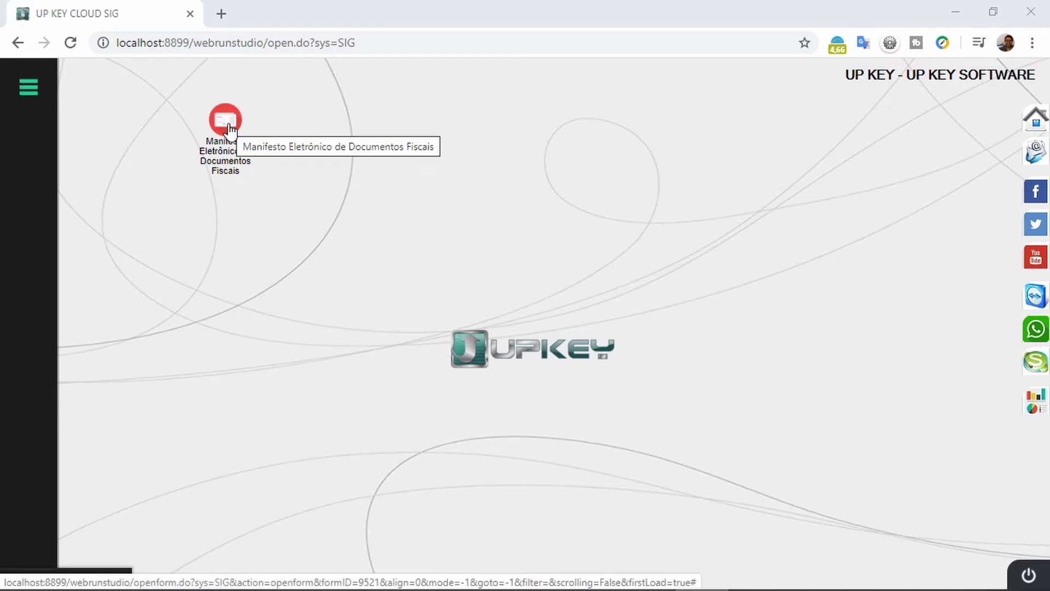
Step: Find manifest number 3 among the electronic fiscal document manifests (MDF-e) and open it for editing
{"action": "left_click", "coordinate": [228, 128]}
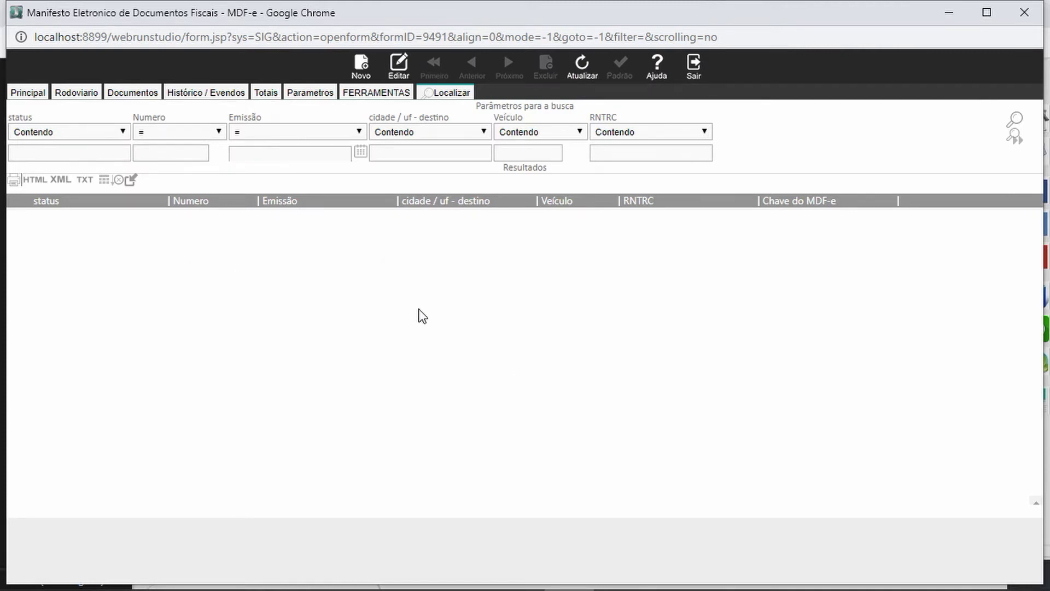
{"action": "left_click", "coordinate": [164, 154]}
{"action": "key", "text": "Return"}
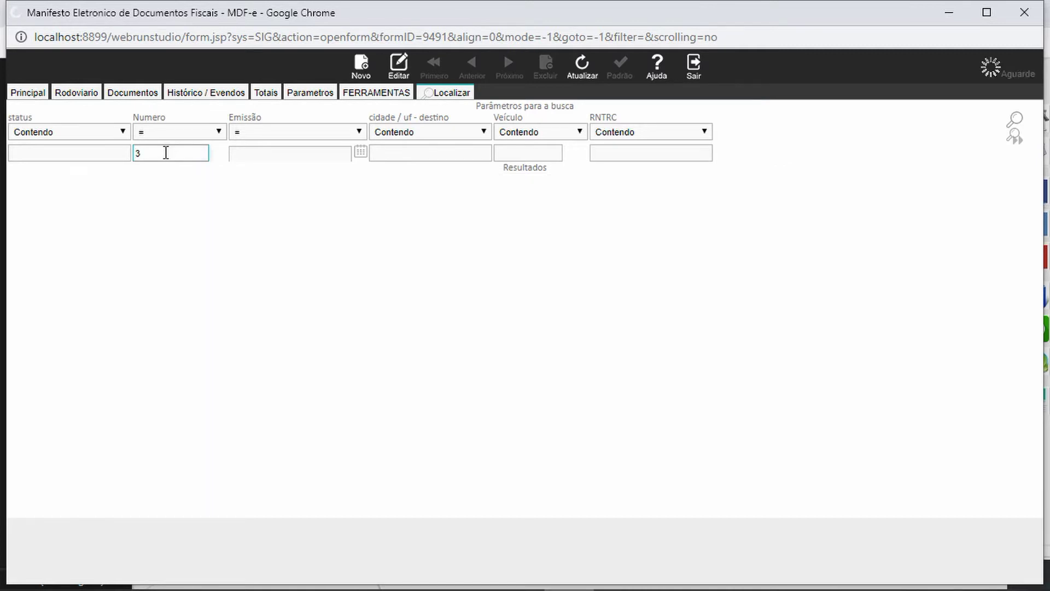
{"action": "double_click", "coordinate": [226, 218]}
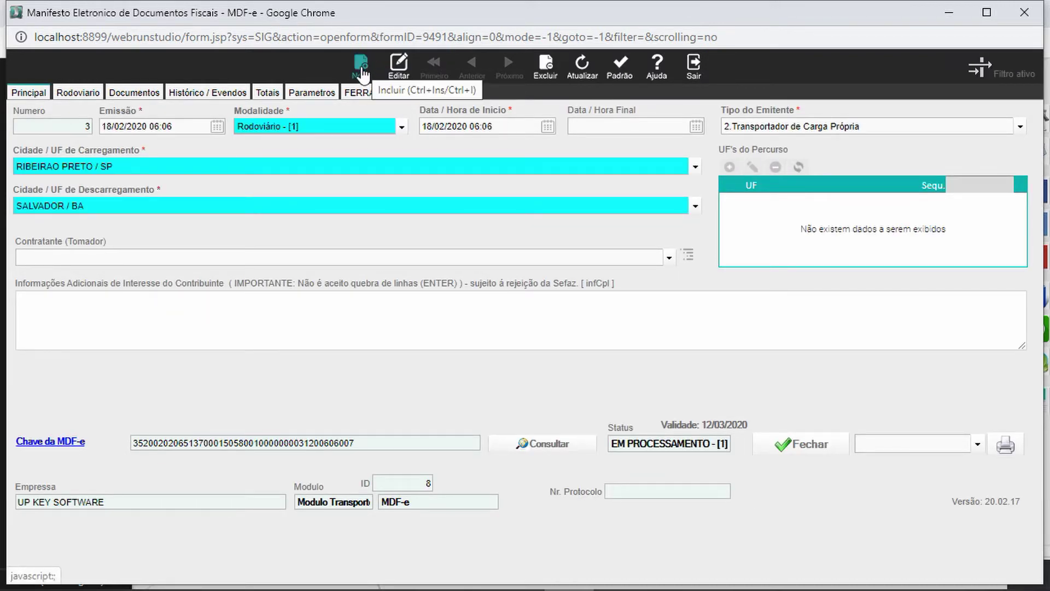
{"action": "left_click", "coordinate": [399, 61]}
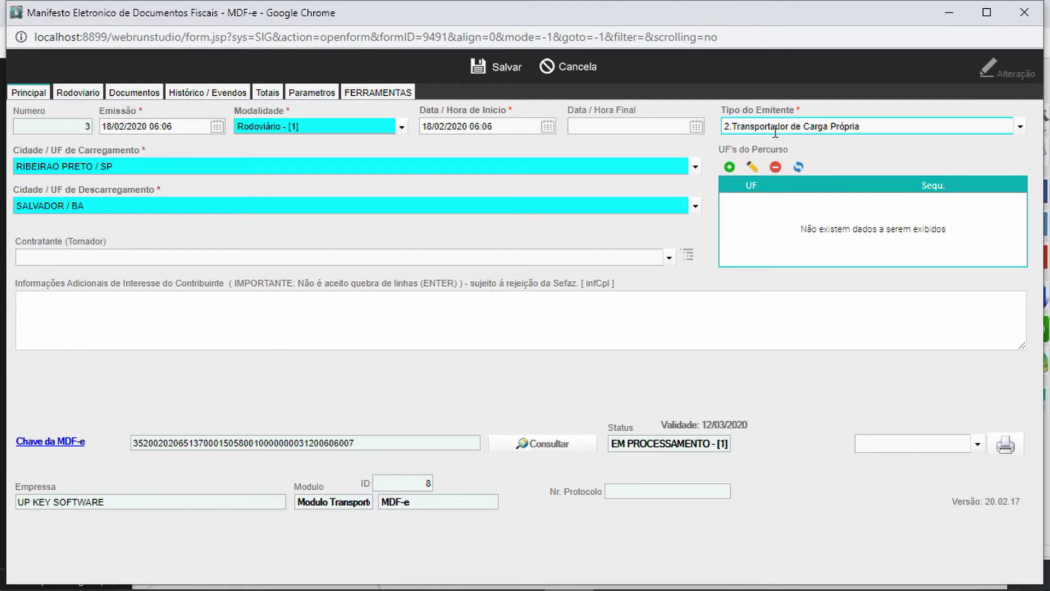
Step: Examine the manifest's main data: issuer type options, loading and unloading cities, contractor, additional information and the entry row for route states
{"action": "left_click", "coordinate": [1020, 127]}
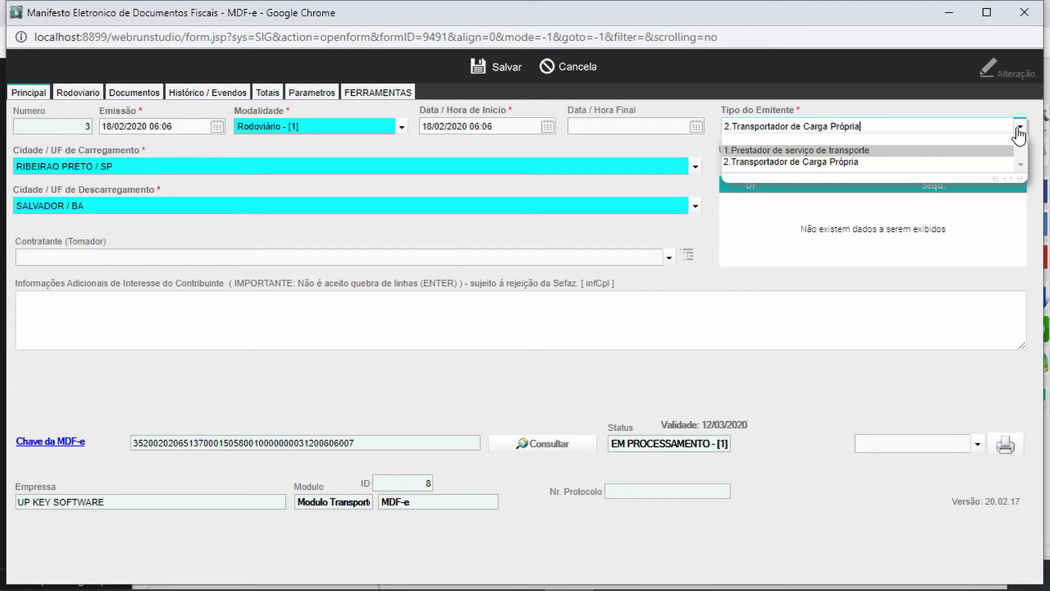
{"action": "left_click", "coordinate": [1020, 131]}
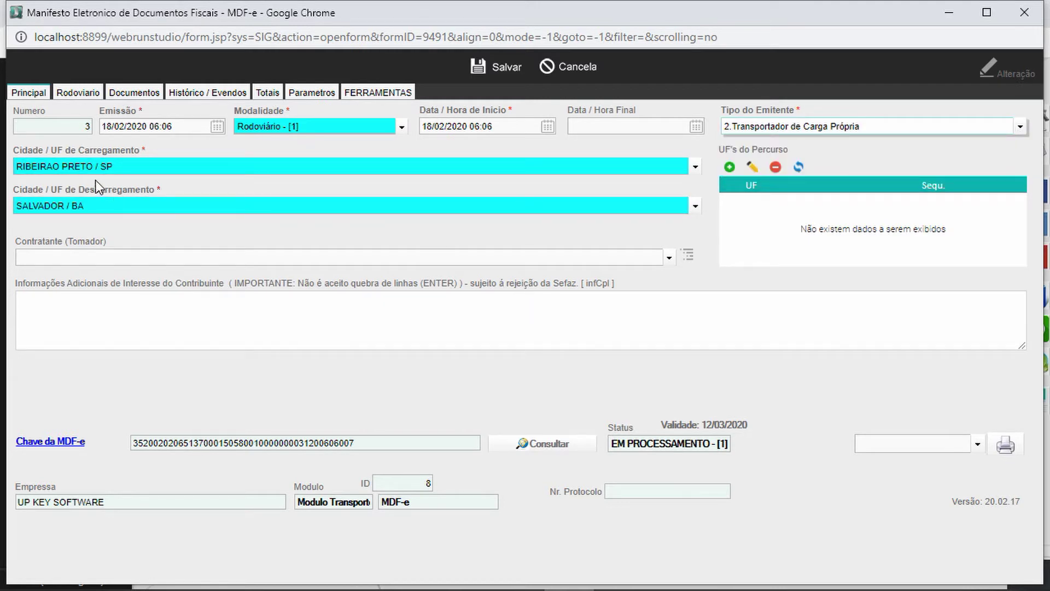
{"action": "left_click_drag", "start_coordinate": [132, 166], "coordinate": [3, 168]}
{"action": "left_click_drag", "start_coordinate": [124, 206], "coordinate": [3, 214]}
{"action": "left_click", "coordinate": [96, 258]}
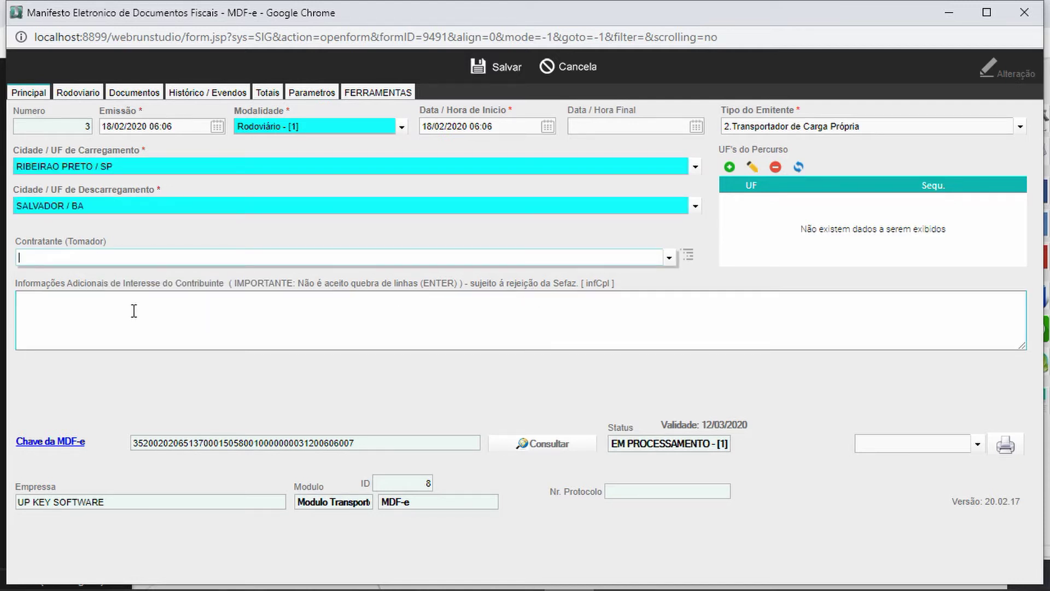
{"action": "left_click", "coordinate": [116, 311]}
{"action": "left_click", "coordinate": [750, 221]}
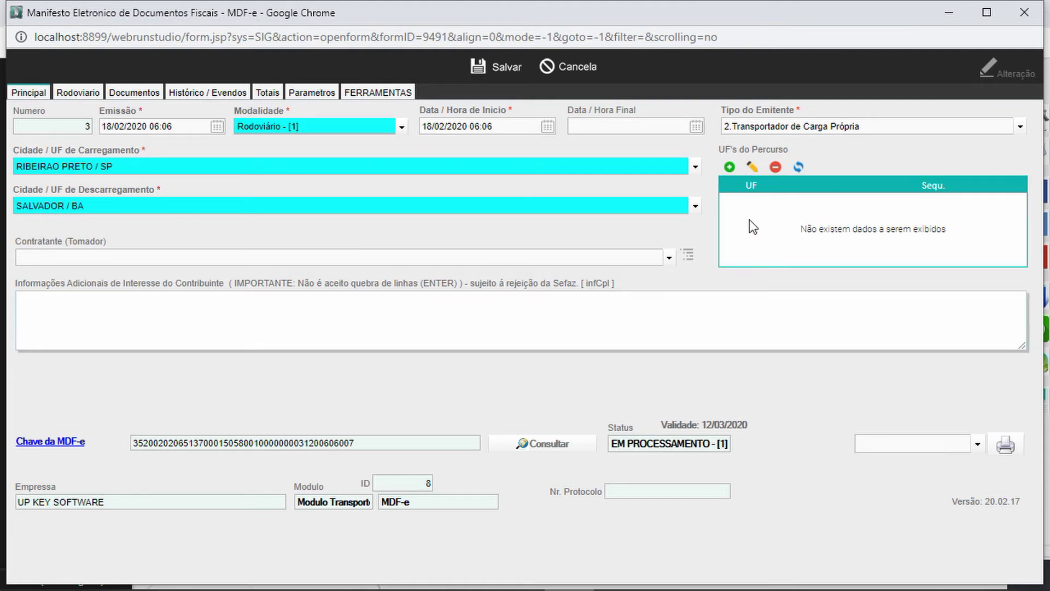
{"action": "left_click", "coordinate": [729, 167]}
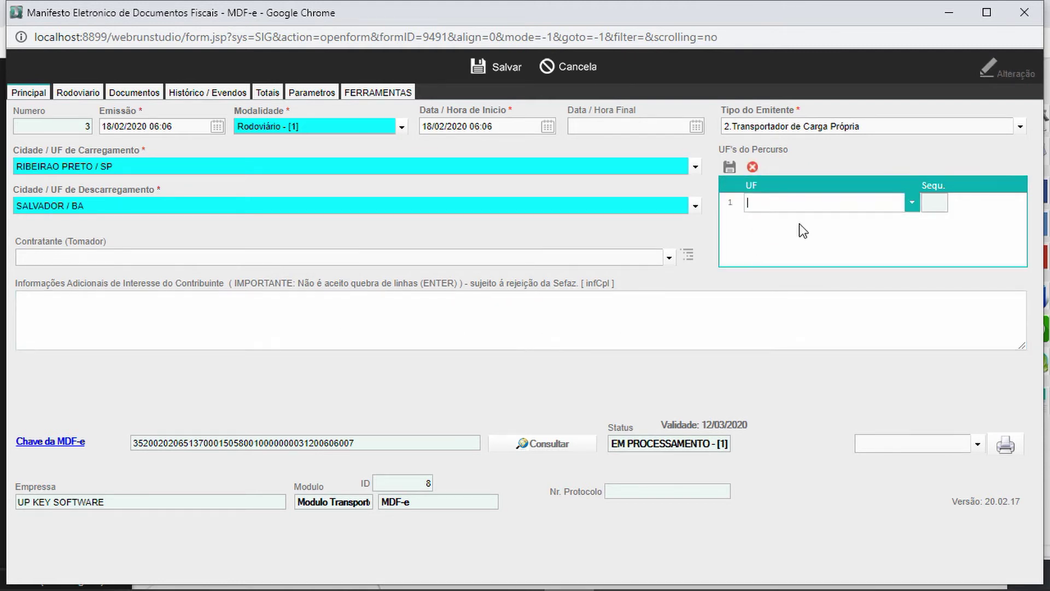
{"action": "left_click", "coordinate": [753, 167]}
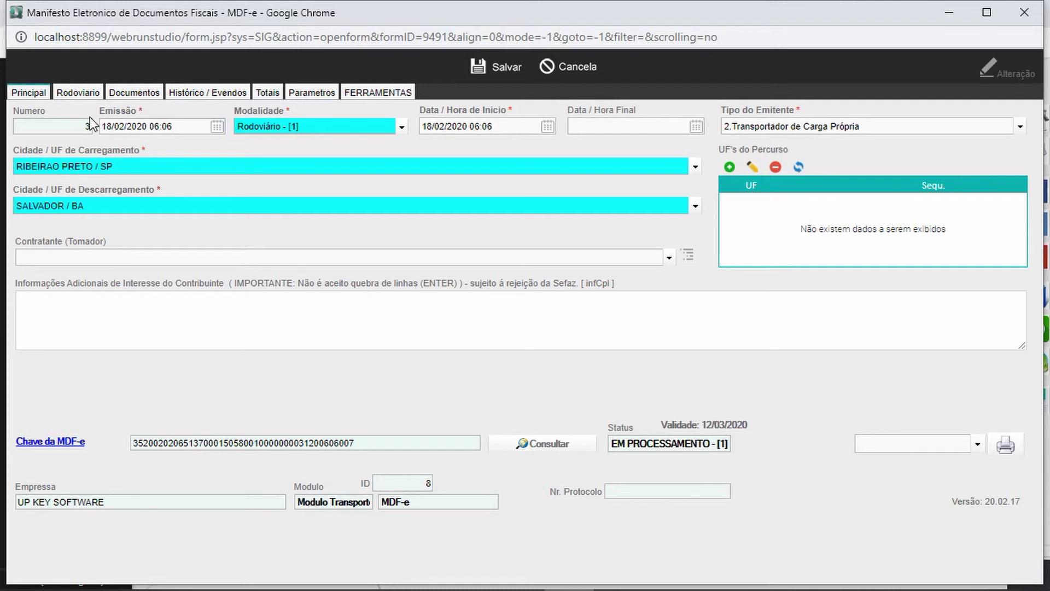
Step: Examine the manifest's road transport data: the CIOT and RNTRC fields, the carrier type options and the vehicle
{"action": "left_click", "coordinate": [79, 97]}
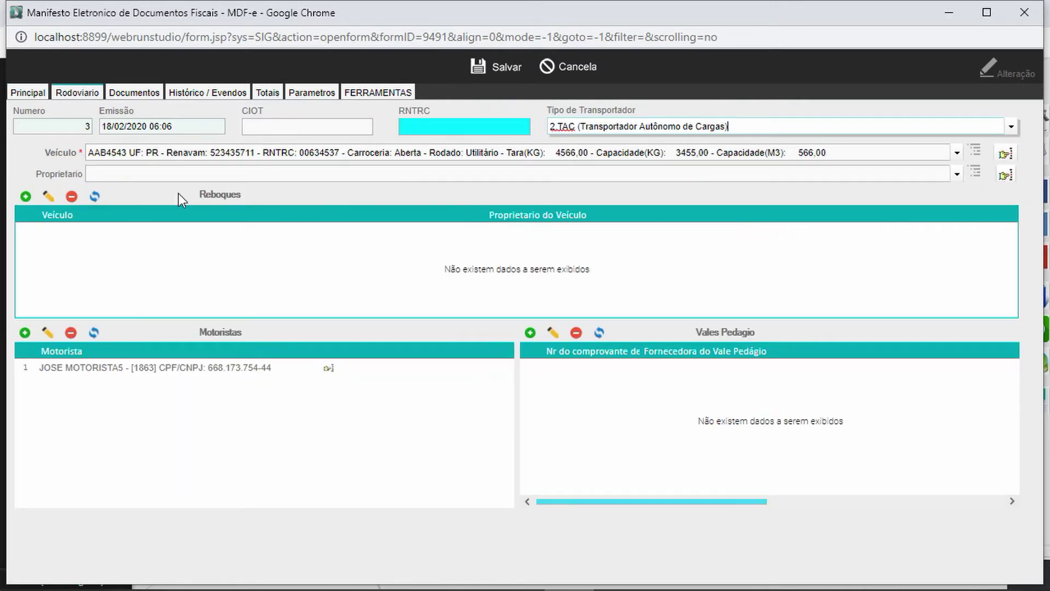
{"action": "left_click", "coordinate": [270, 128]}
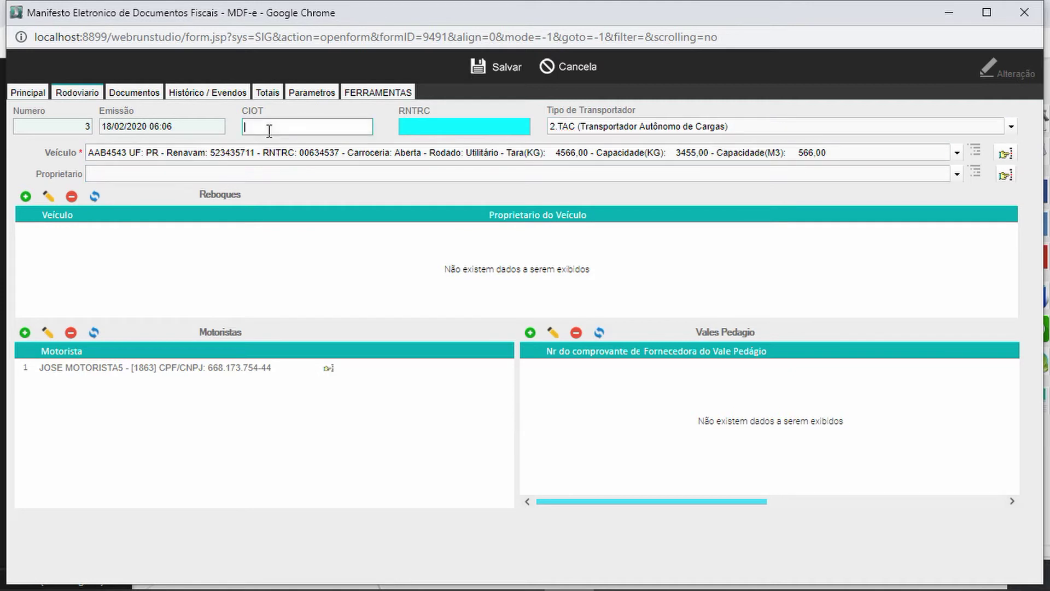
{"action": "left_click", "coordinate": [455, 126]}
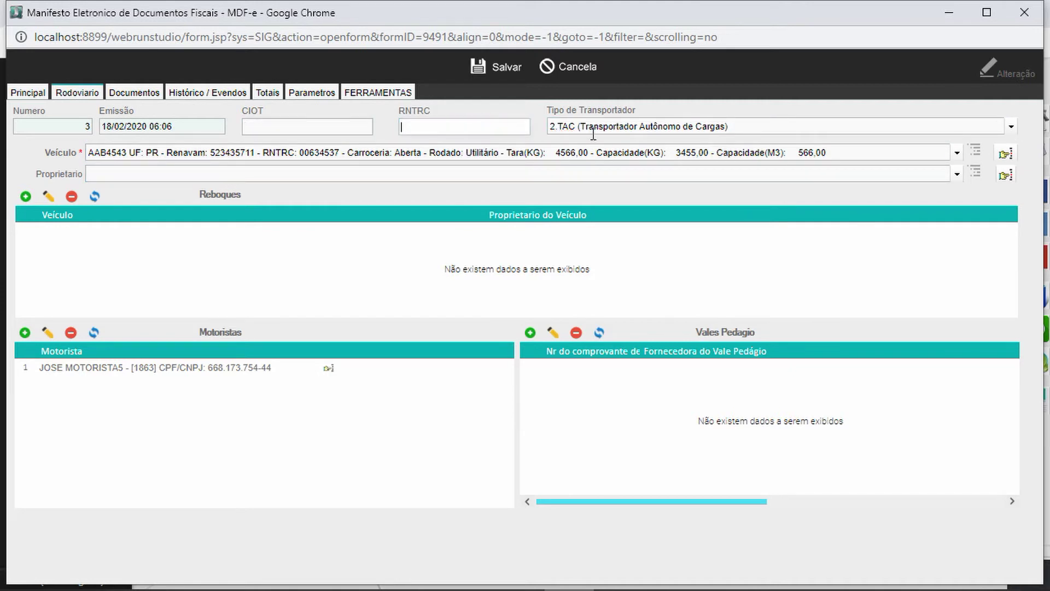
{"action": "mouse_move", "coordinate": [653, 127]}
{"action": "left_click", "coordinate": [1010, 131]}
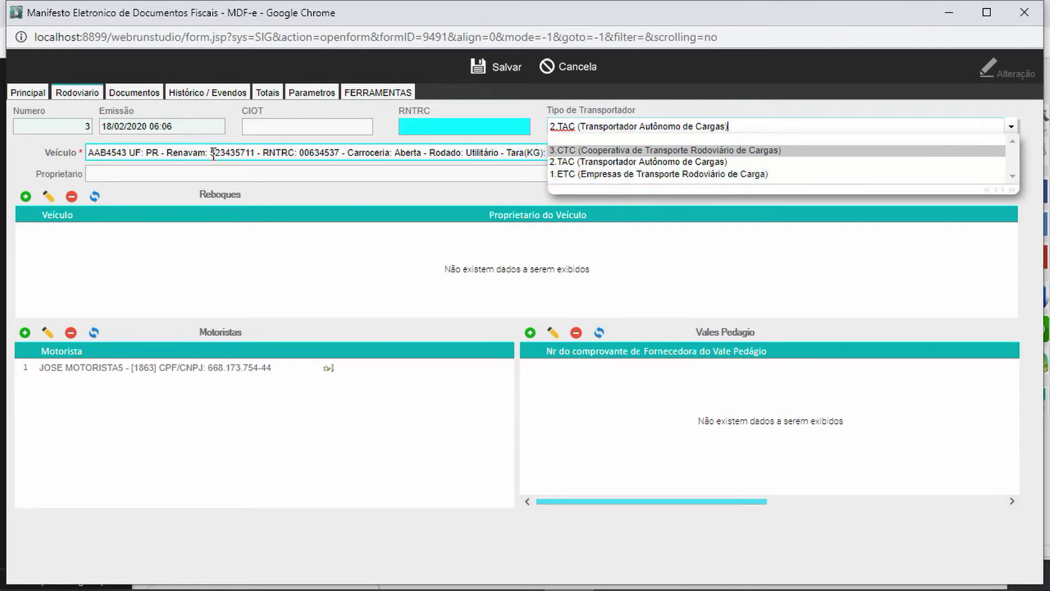
{"action": "left_click", "coordinate": [361, 153]}
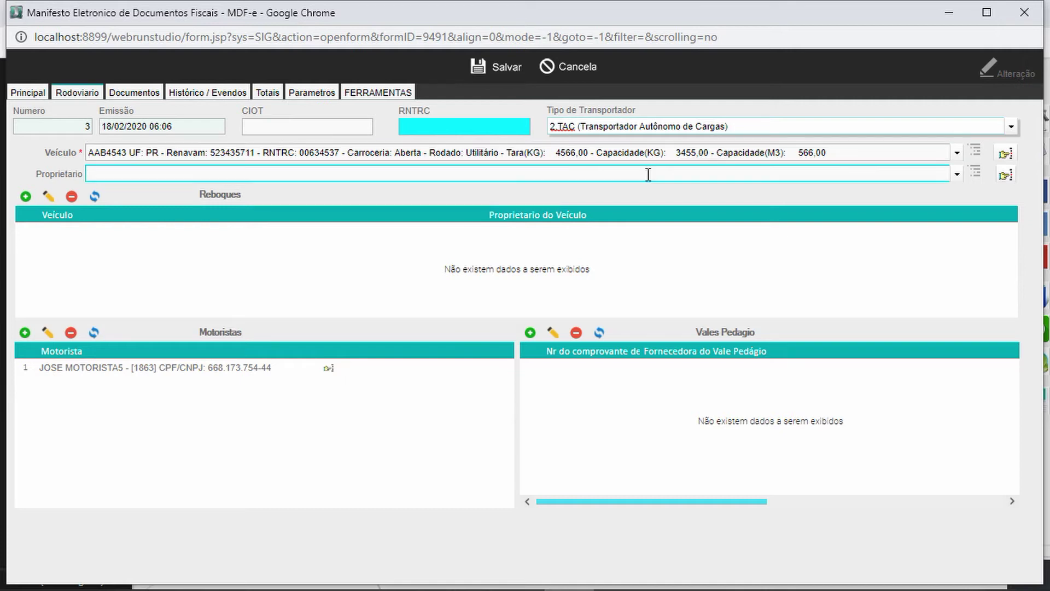
Step: Look up the vehicle register from the manifest and view the record of the Chevrolet VM 260 6X2R
{"action": "left_click", "coordinate": [971, 159]}
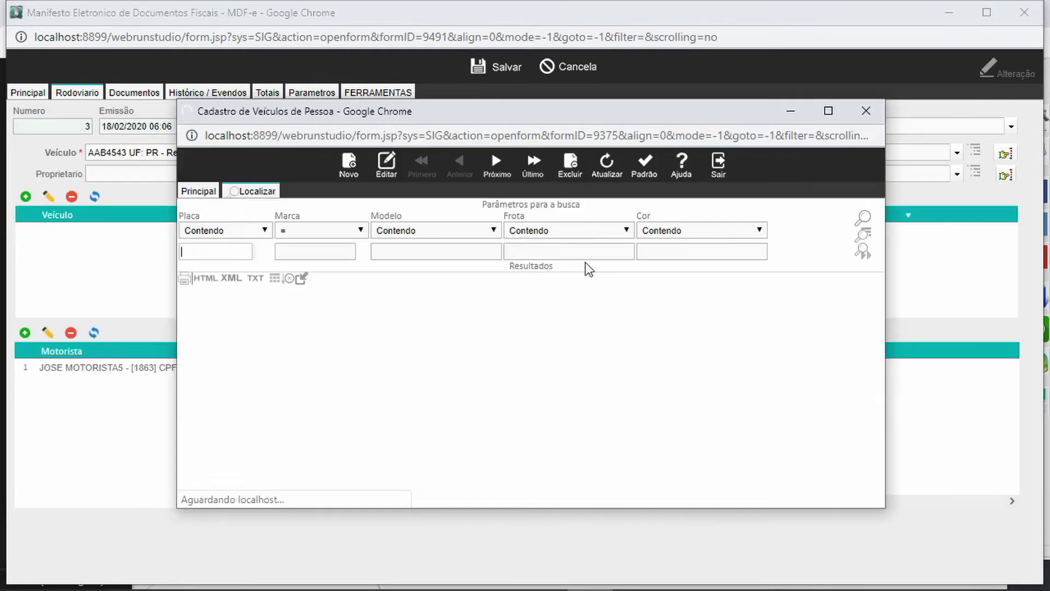
{"action": "double_click", "coordinate": [421, 321]}
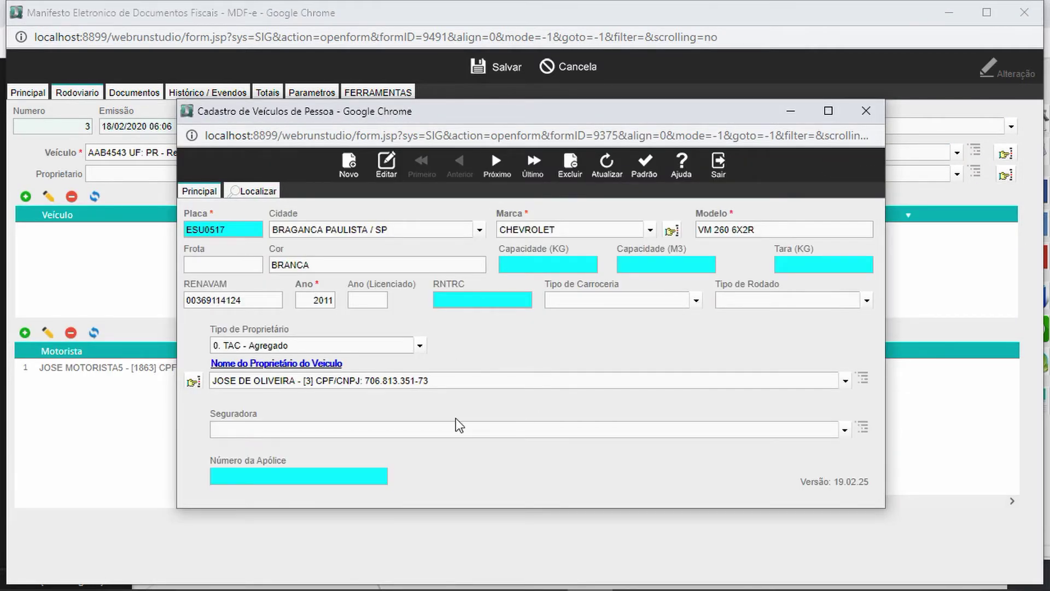
{"action": "left_click", "coordinate": [866, 111]}
{"action": "left_click", "coordinate": [159, 175]}
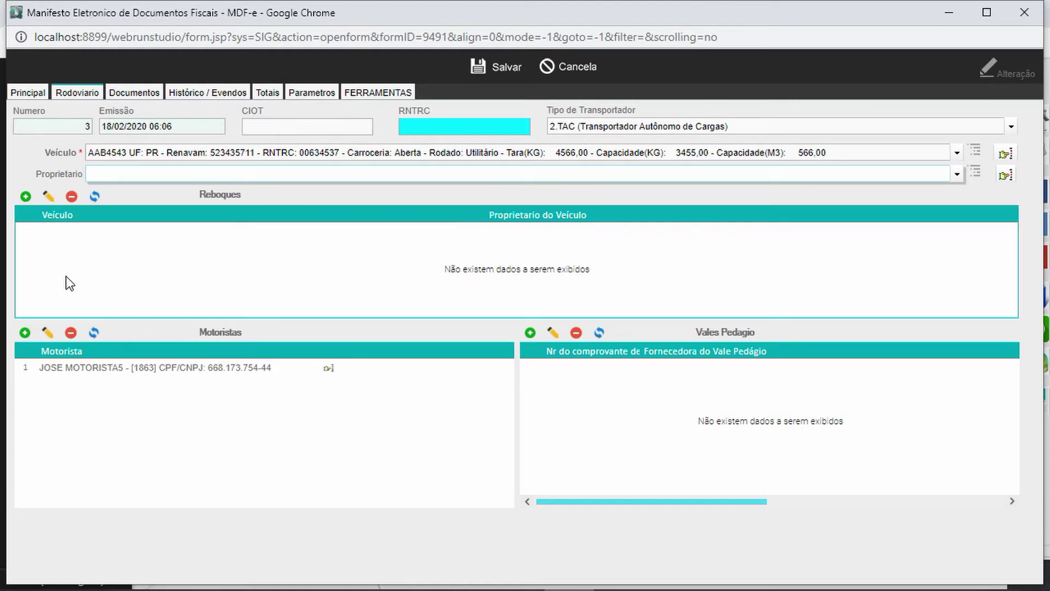
Step: Examine the entry rows for trailers, drivers and toll vouchers, and view the listed driver's registration record
{"action": "left_click", "coordinate": [26, 196]}
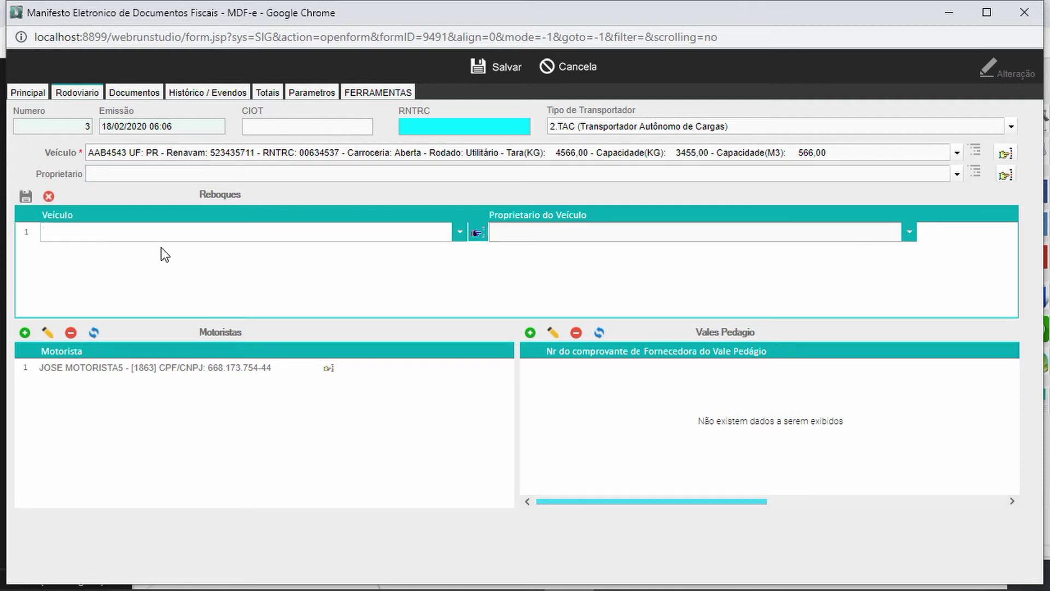
{"action": "left_click", "coordinate": [50, 198]}
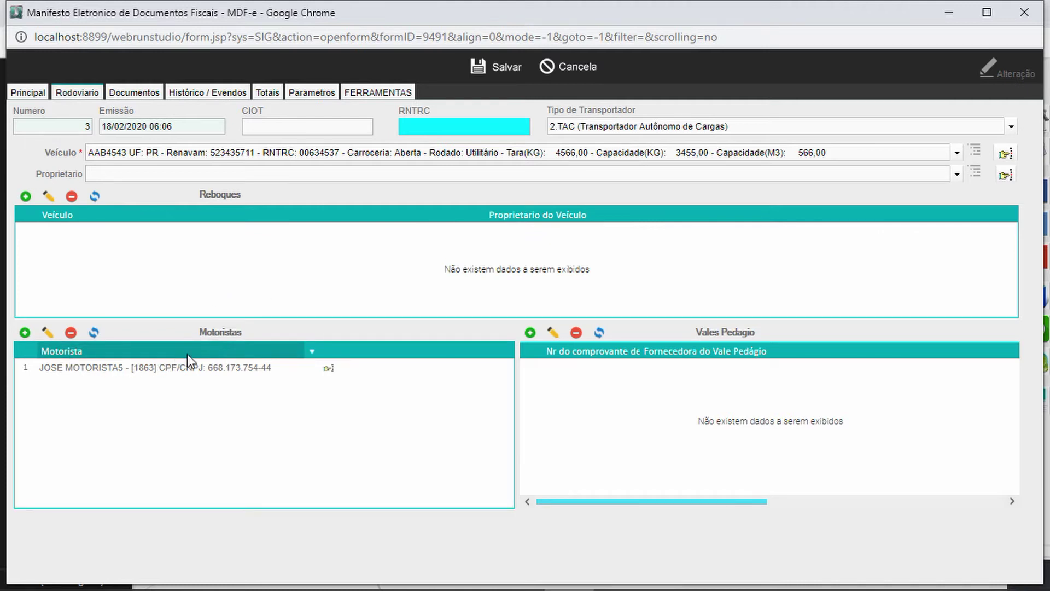
{"action": "left_click", "coordinate": [25, 333]}
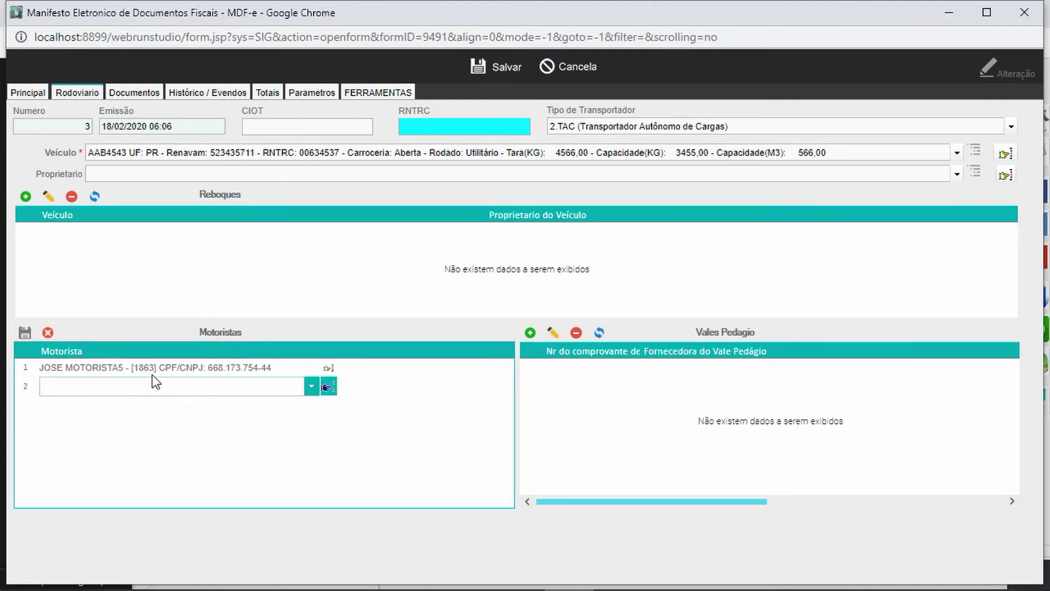
{"action": "left_click", "coordinate": [329, 368]}
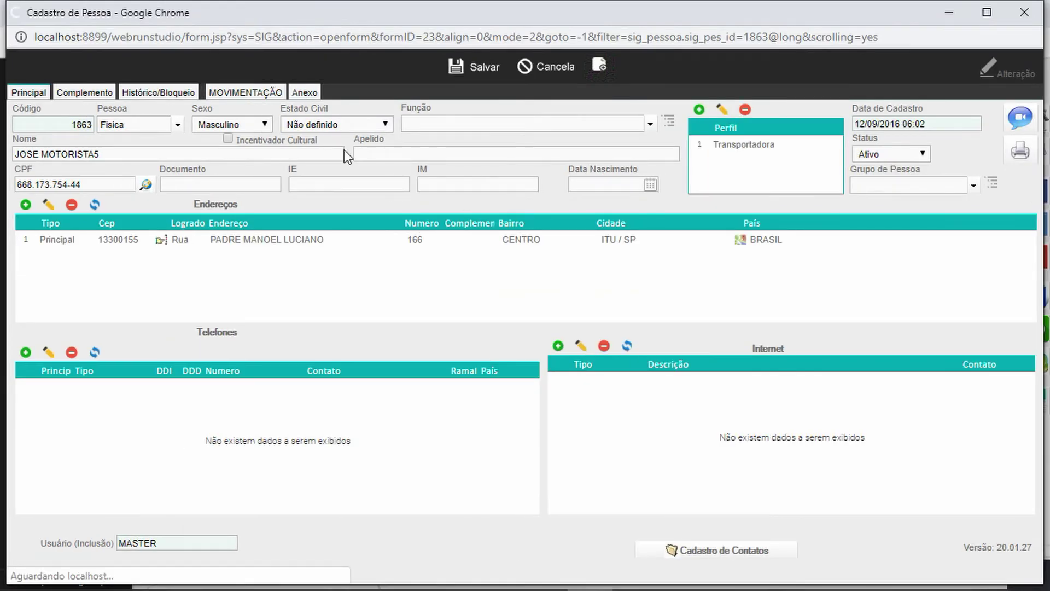
{"action": "left_click", "coordinate": [1025, 16]}
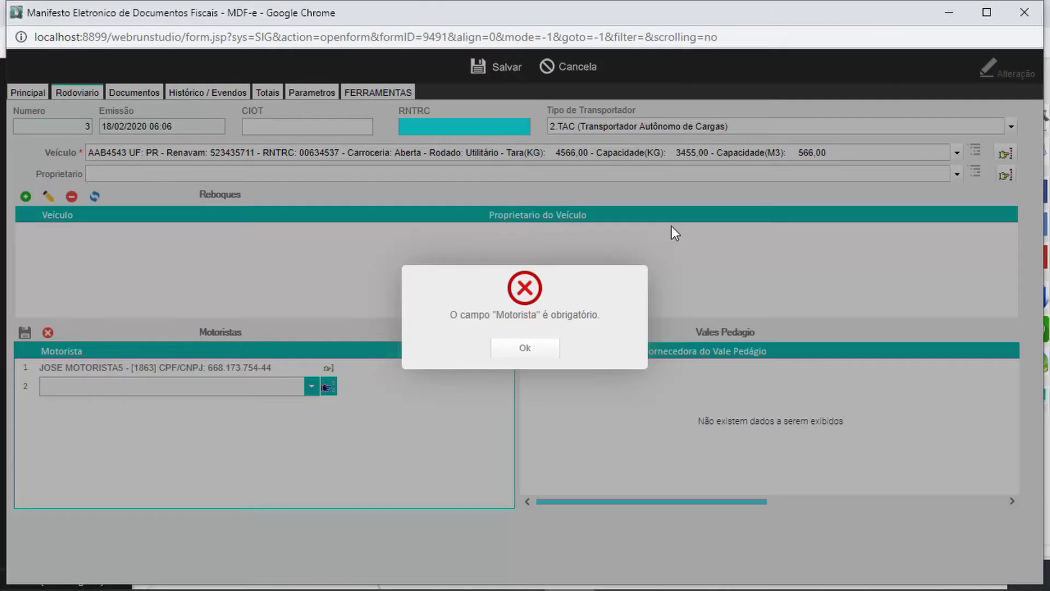
{"action": "left_click", "coordinate": [525, 345]}
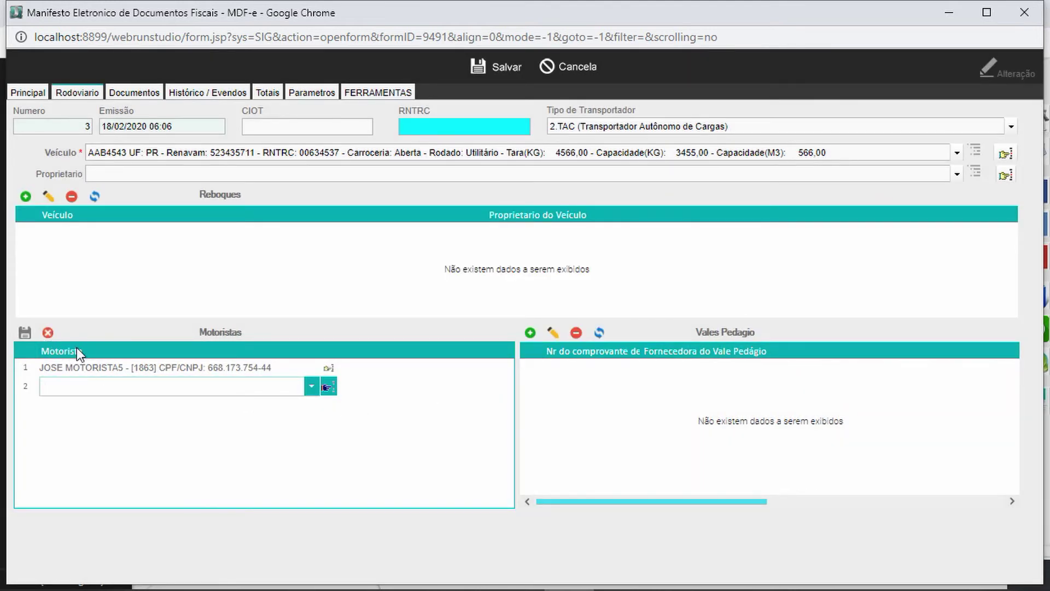
{"action": "left_click", "coordinate": [48, 332]}
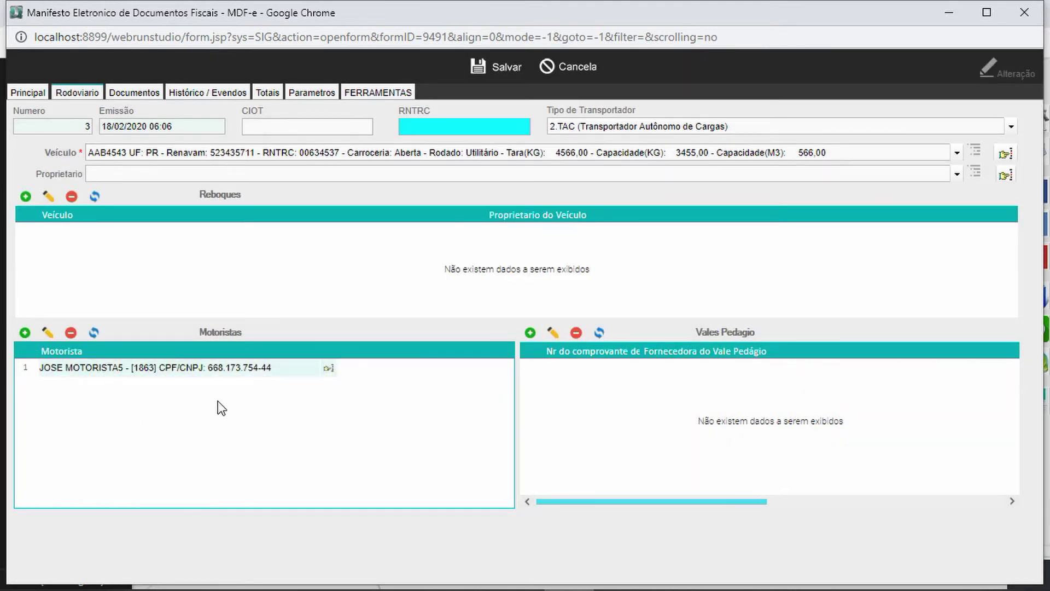
{"action": "left_click", "coordinate": [530, 334]}
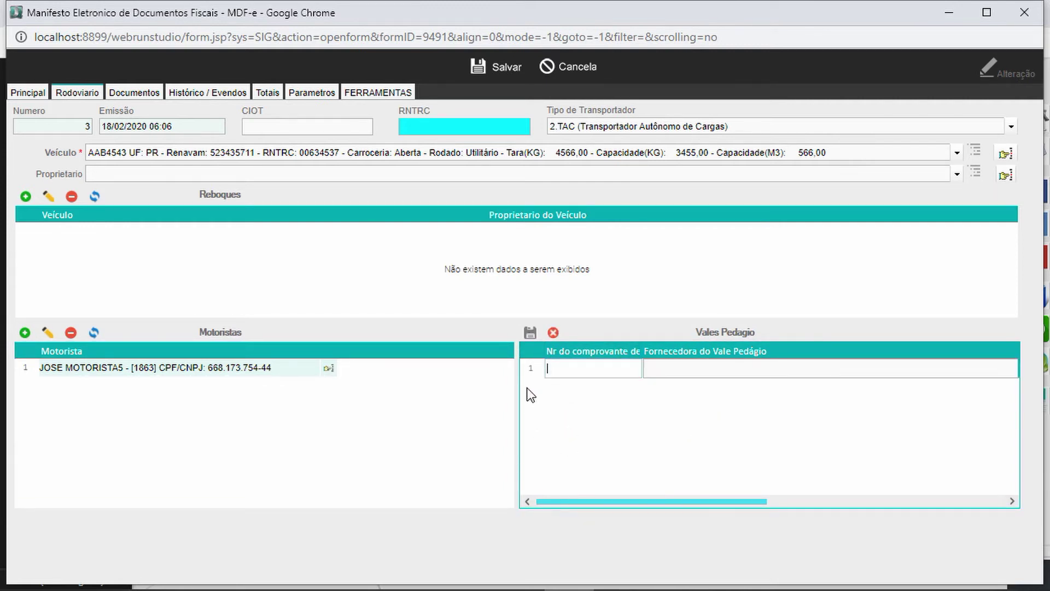
{"action": "left_click", "coordinate": [553, 333]}
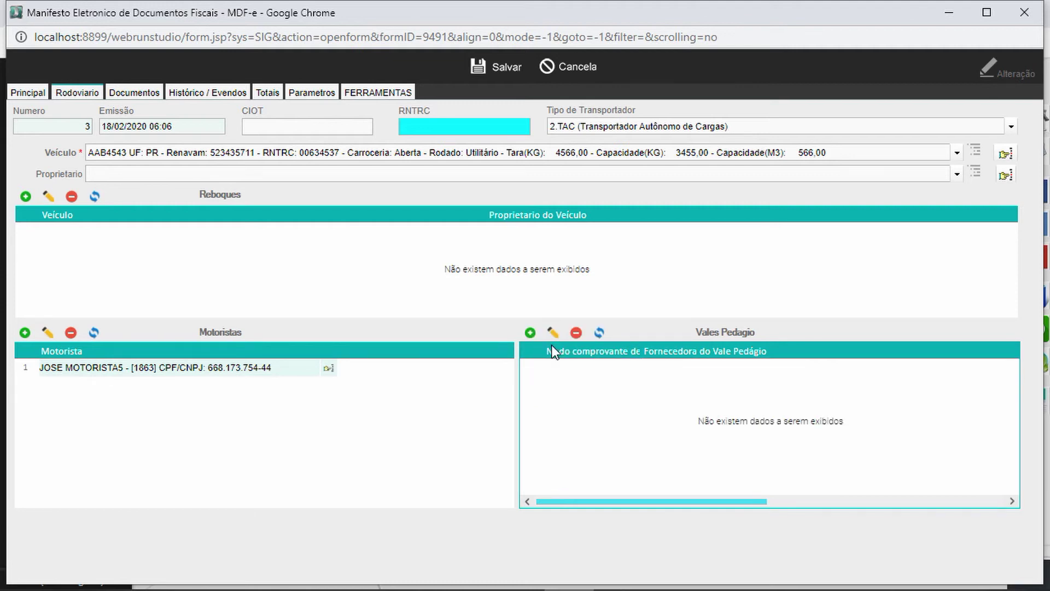
Step: Add the NF-e number 11 dated 21/02/2017 to the manifest's related fiscal documents
{"action": "left_click", "coordinate": [136, 93]}
{"action": "left_click", "coordinate": [119, 148]}
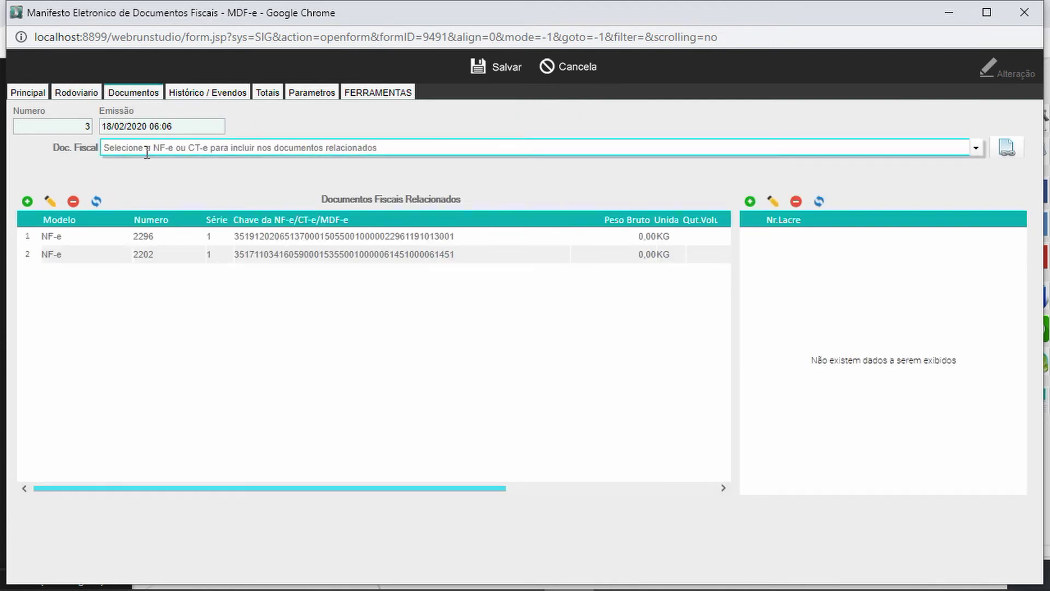
{"action": "left_click", "coordinate": [976, 148]}
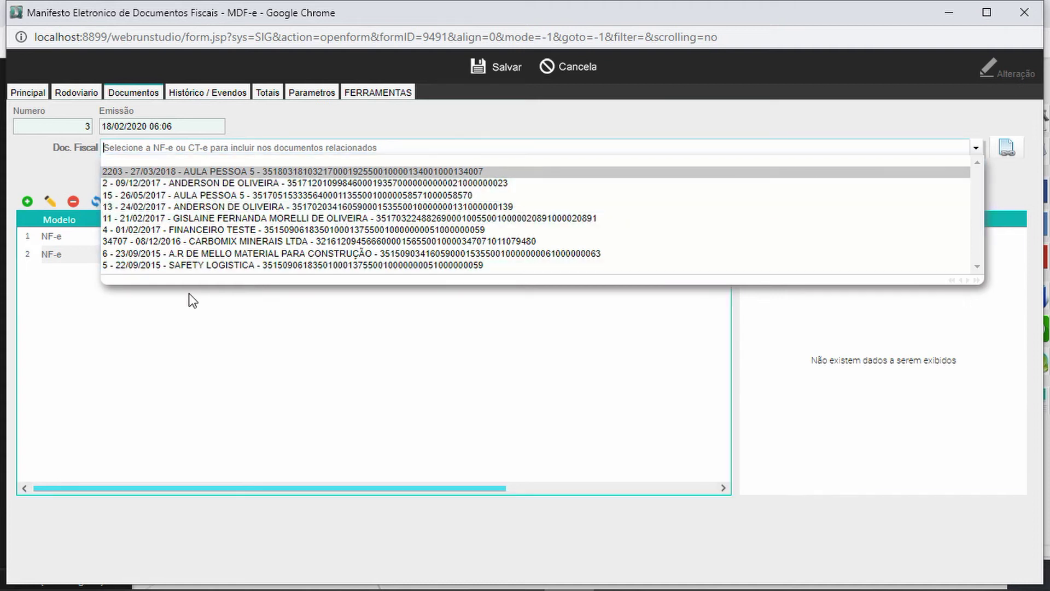
{"action": "left_click", "coordinate": [267, 219]}
{"action": "left_click", "coordinate": [1006, 146]}
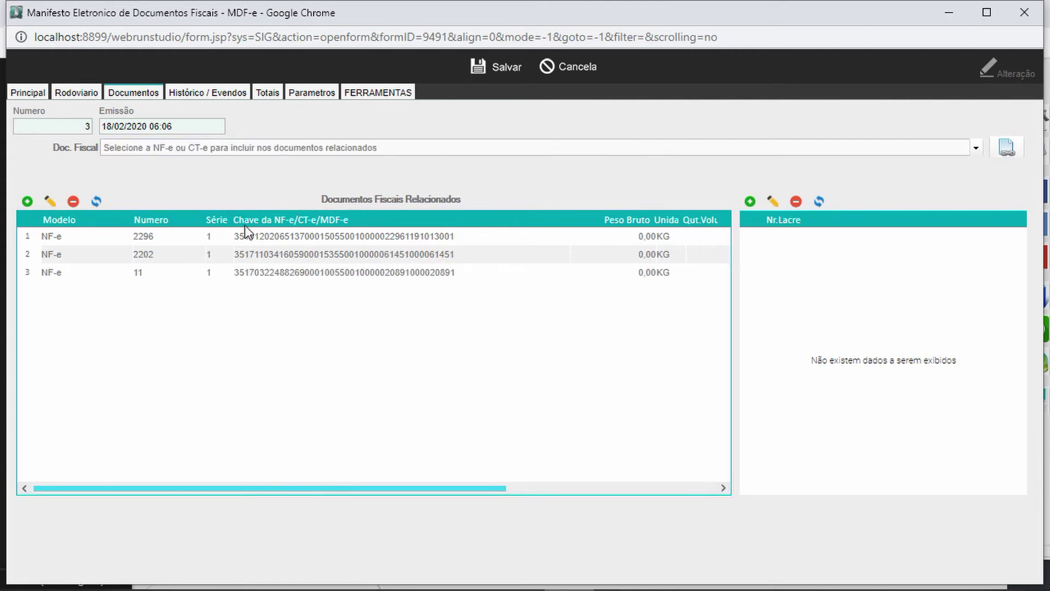
{"action": "left_click", "coordinate": [27, 201]}
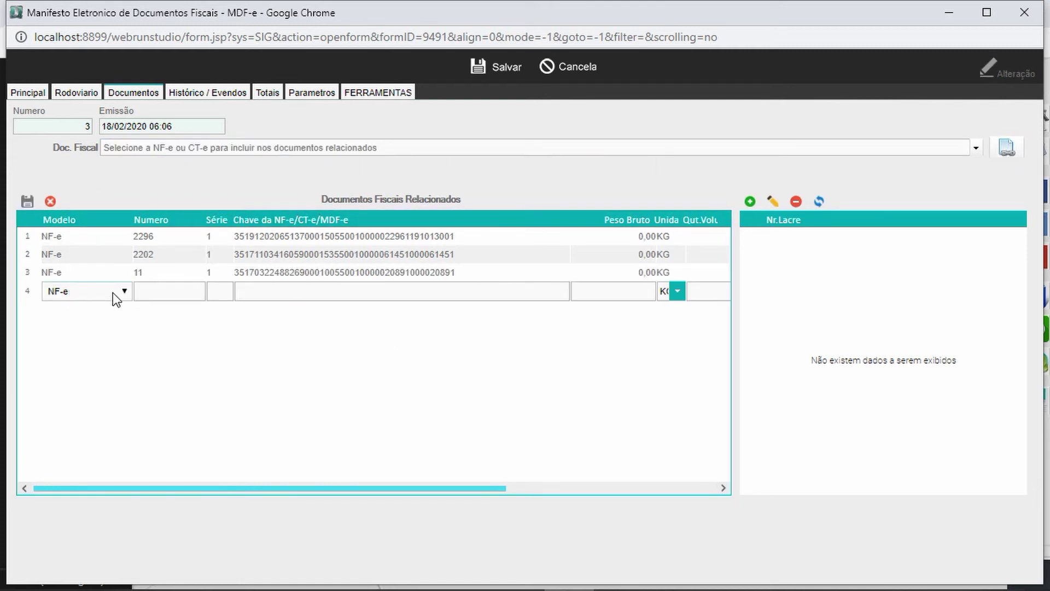
{"action": "left_click", "coordinate": [127, 293]}
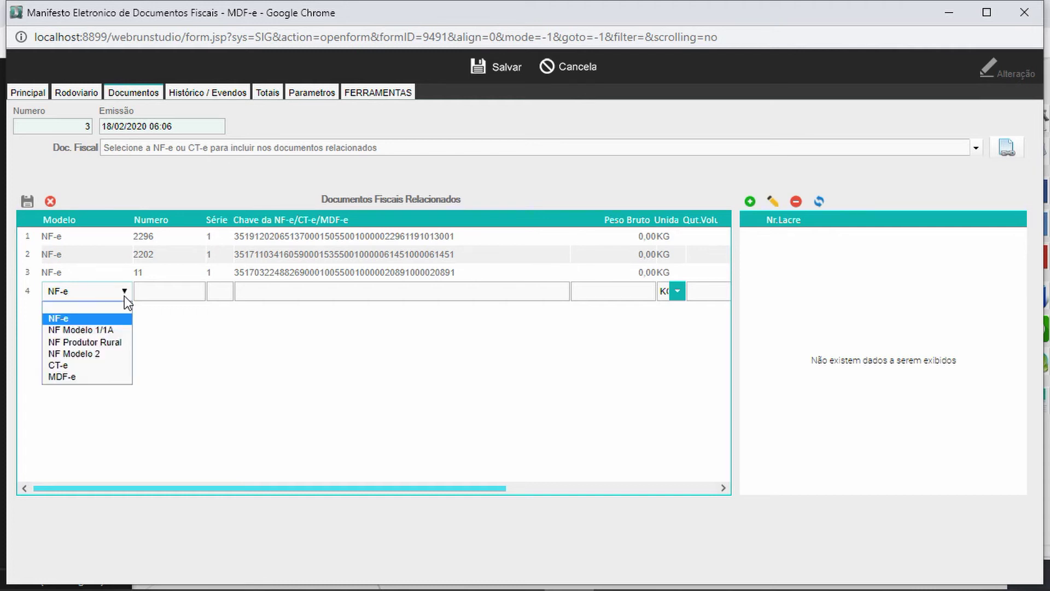
{"action": "left_click", "coordinate": [82, 366]}
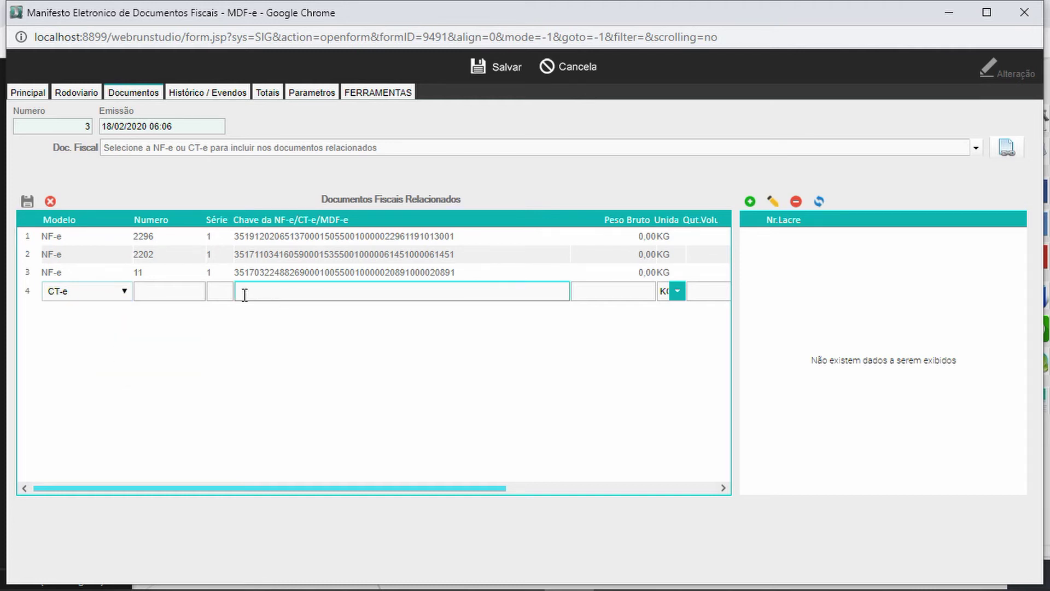
{"action": "left_click", "coordinate": [192, 294]}
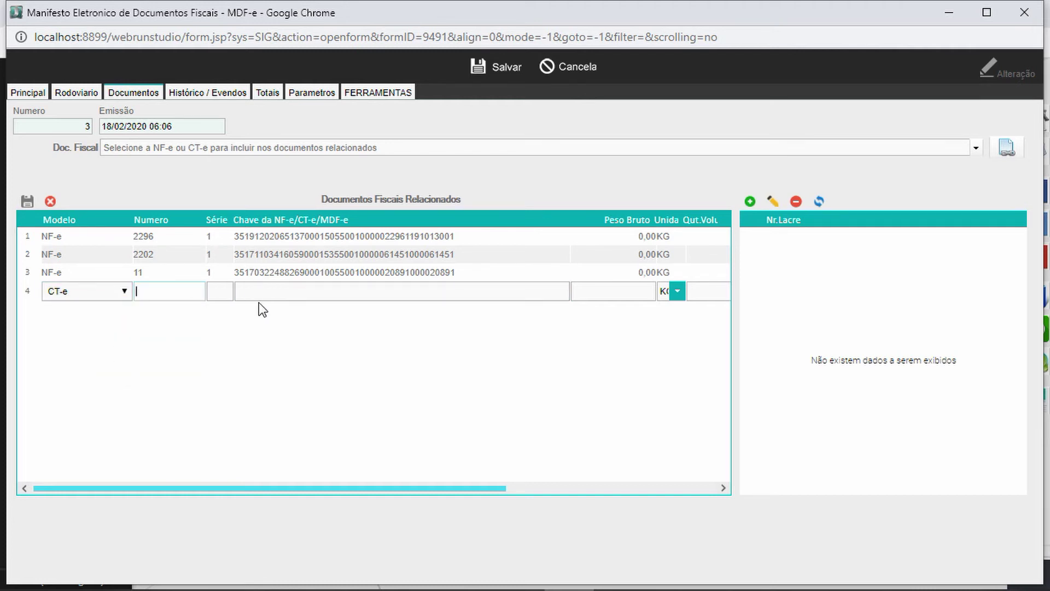
{"action": "left_click", "coordinate": [486, 291]}
{"action": "left_click_drag", "start_coordinate": [330, 485], "coordinate": [137, 487]}
{"action": "left_click", "coordinate": [50, 202]}
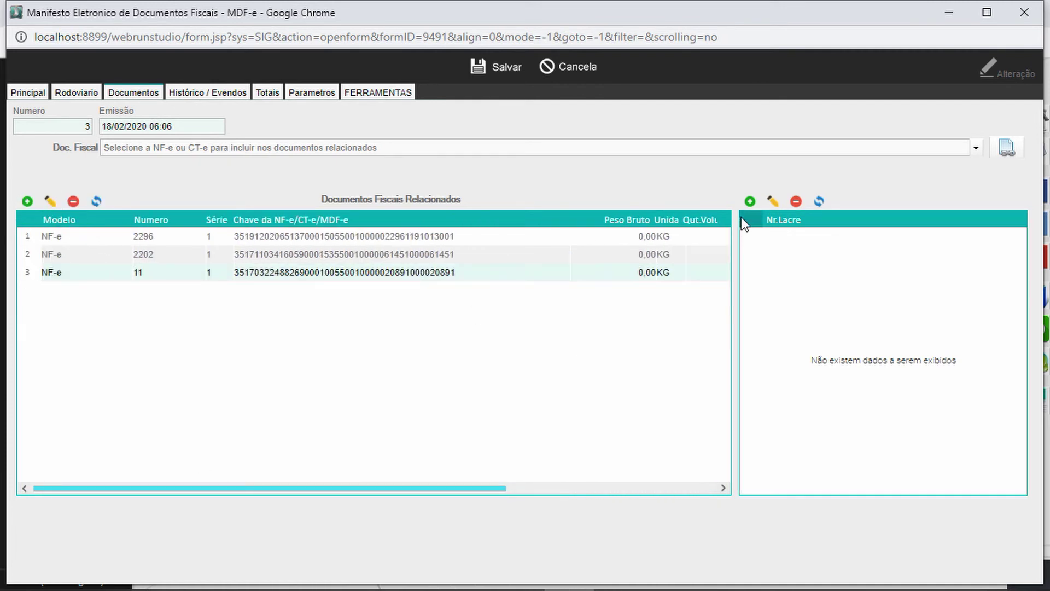
Step: Examine the seal number entry row for the related documents and the manifest's history of events
{"action": "left_click", "coordinate": [750, 201]}
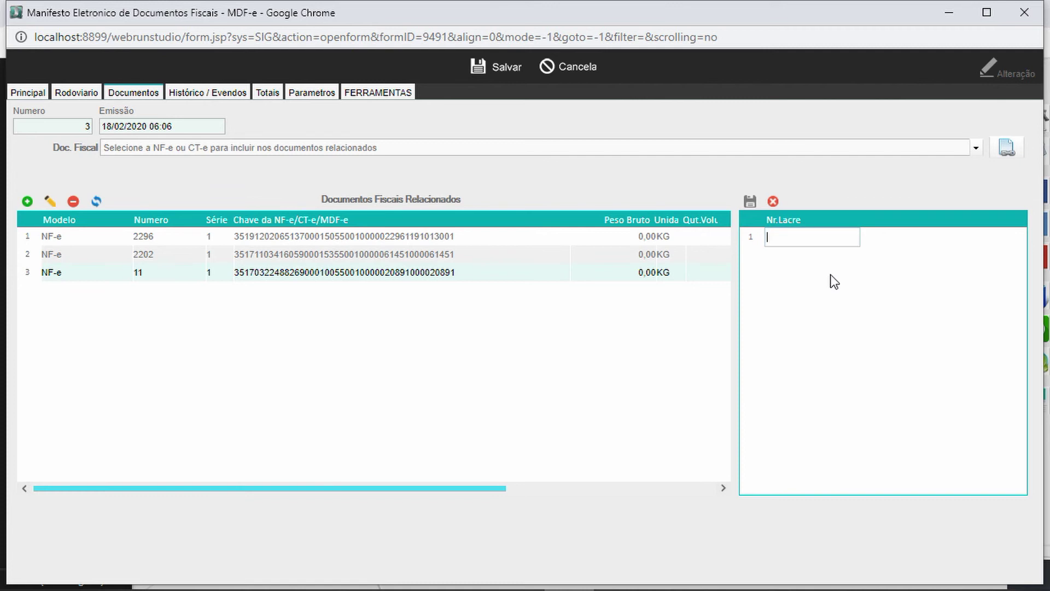
{"action": "left_click", "coordinate": [773, 202]}
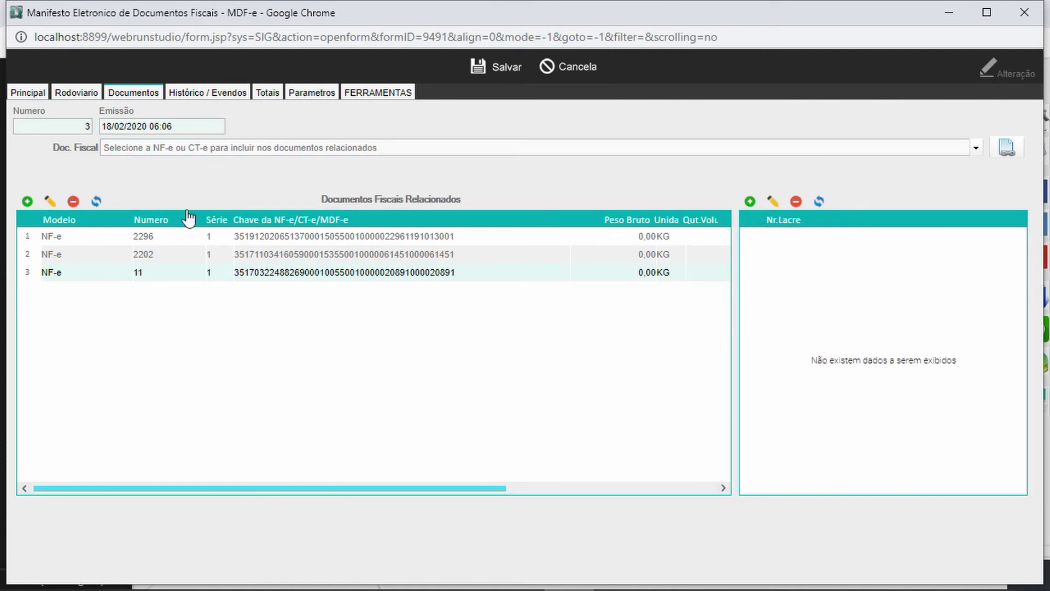
{"action": "left_click", "coordinate": [187, 96]}
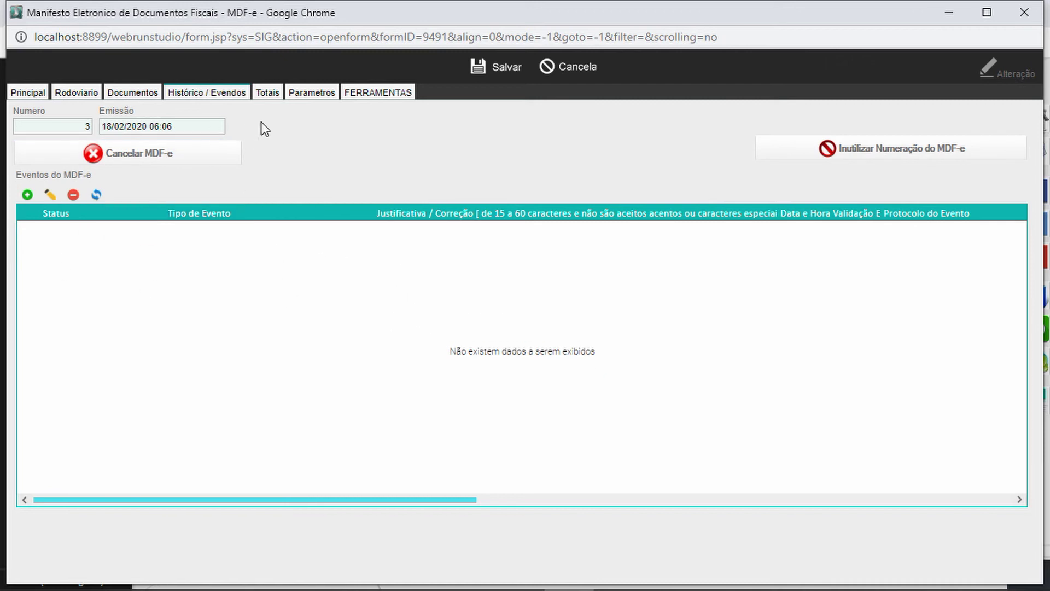
Step: Examine the manifest's insurance policy and endorsement fields, document totals, parameters and the tools for sending XML files to accounting
{"action": "left_click", "coordinate": [265, 94]}
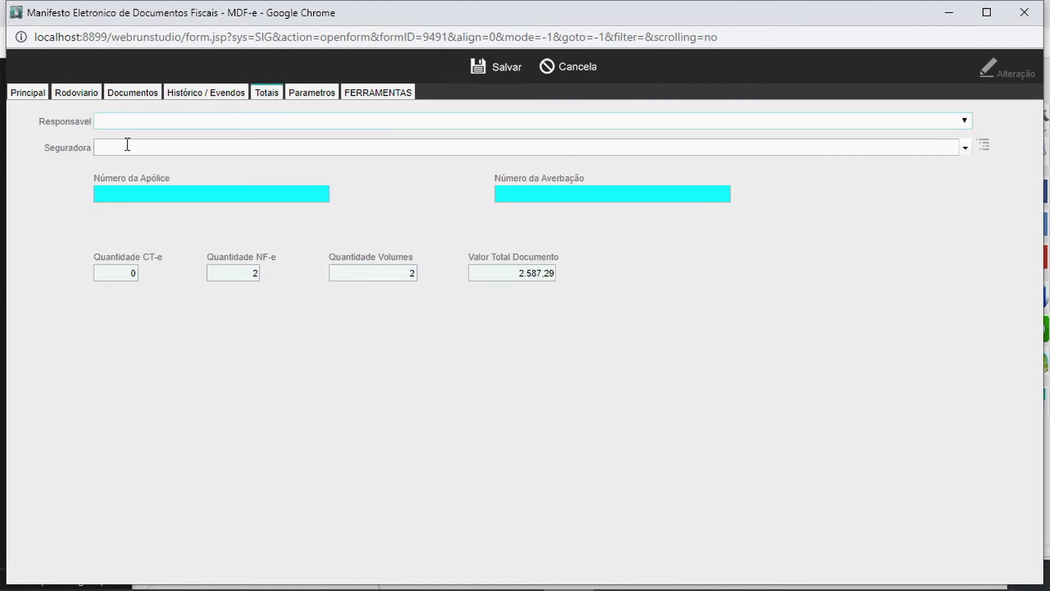
{"action": "left_click", "coordinate": [164, 194]}
{"action": "left_click", "coordinate": [506, 194]}
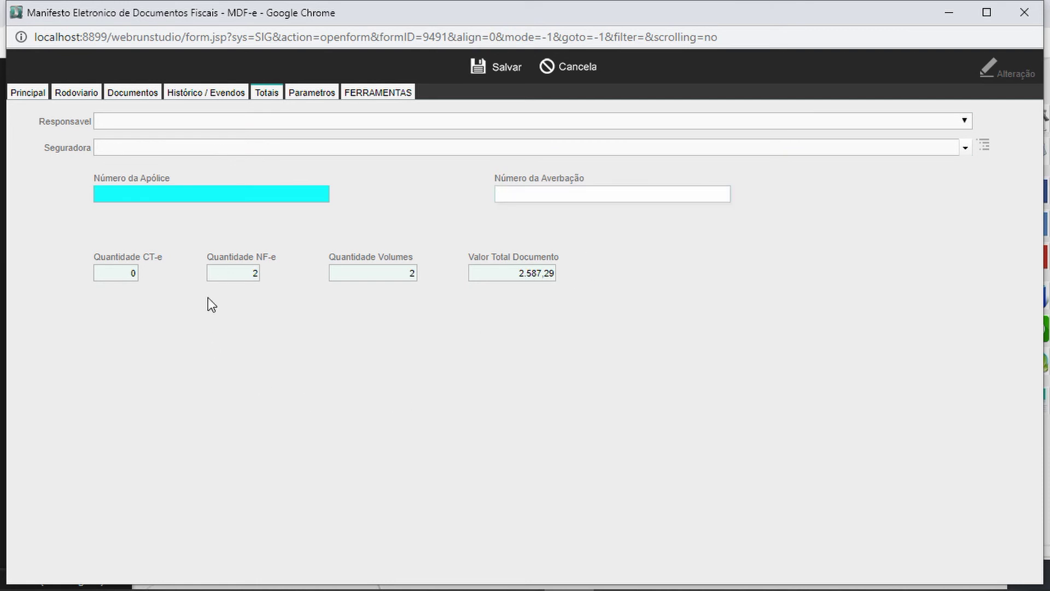
{"action": "left_click", "coordinate": [320, 94]}
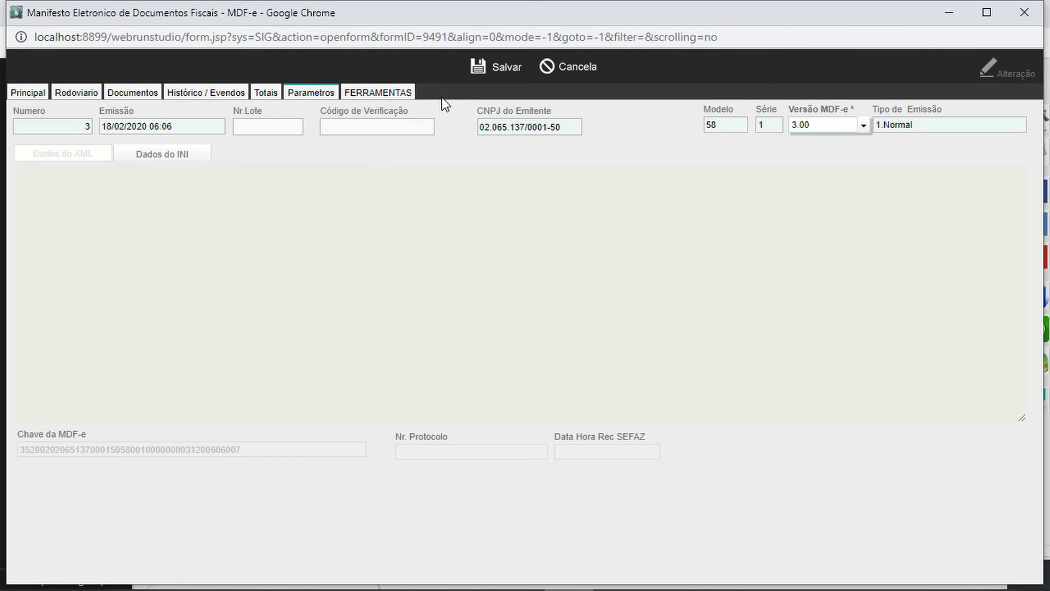
{"action": "left_click", "coordinate": [354, 97]}
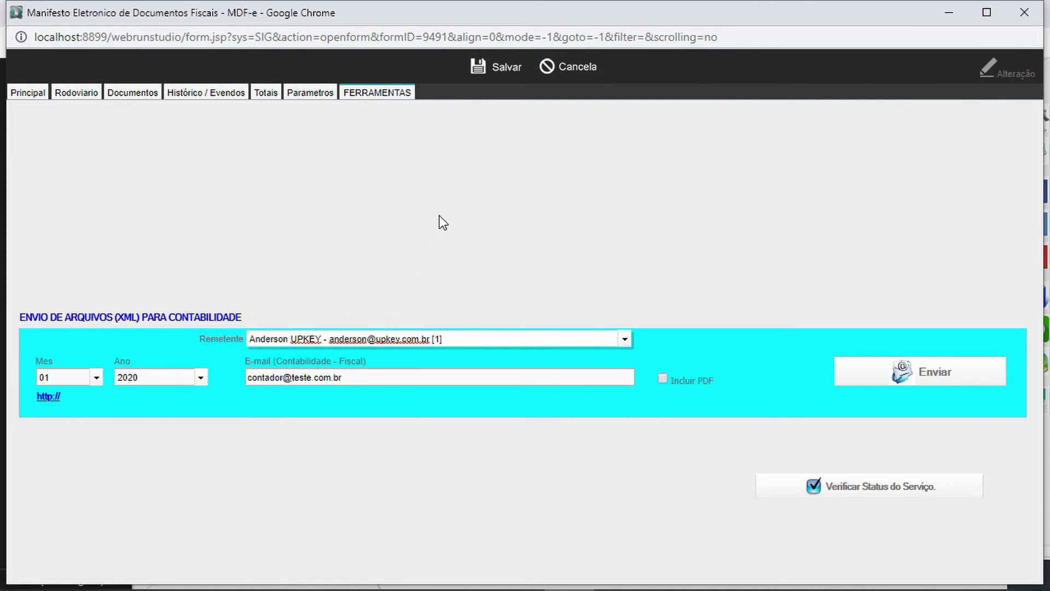
Step: Save the manifest and start closing MDF-e number 3, choosing to preview it before generation
{"action": "left_click", "coordinate": [493, 66]}
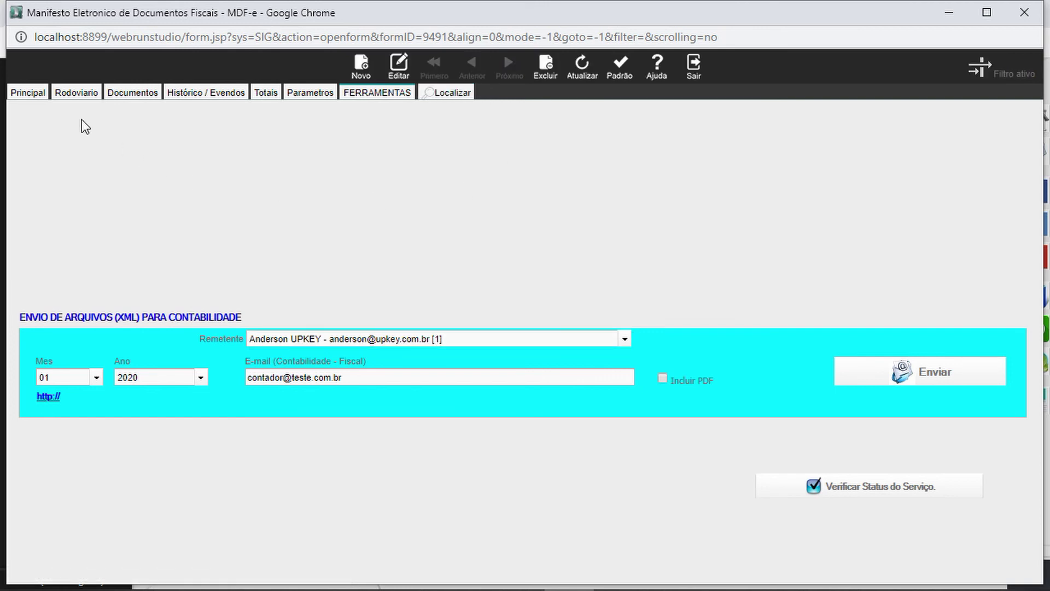
{"action": "left_click", "coordinate": [28, 93]}
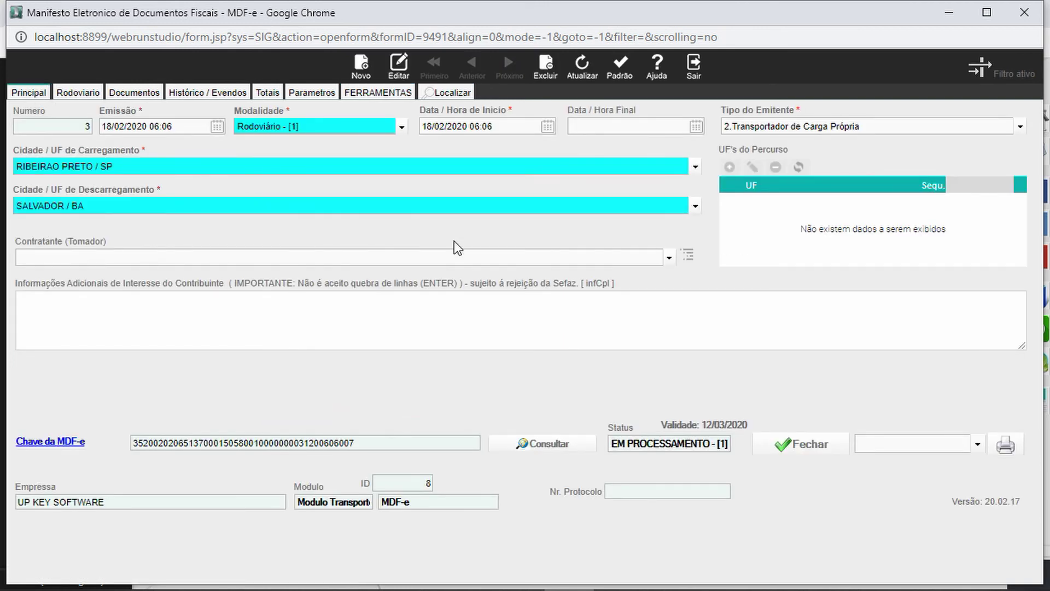
{"action": "left_click", "coordinate": [798, 449]}
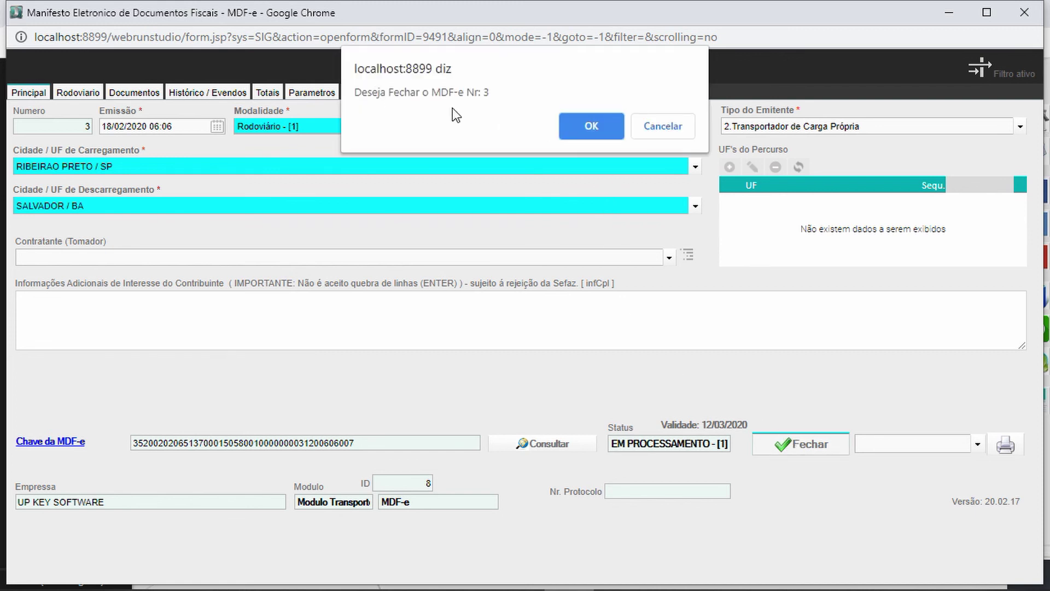
{"action": "left_click", "coordinate": [583, 120]}
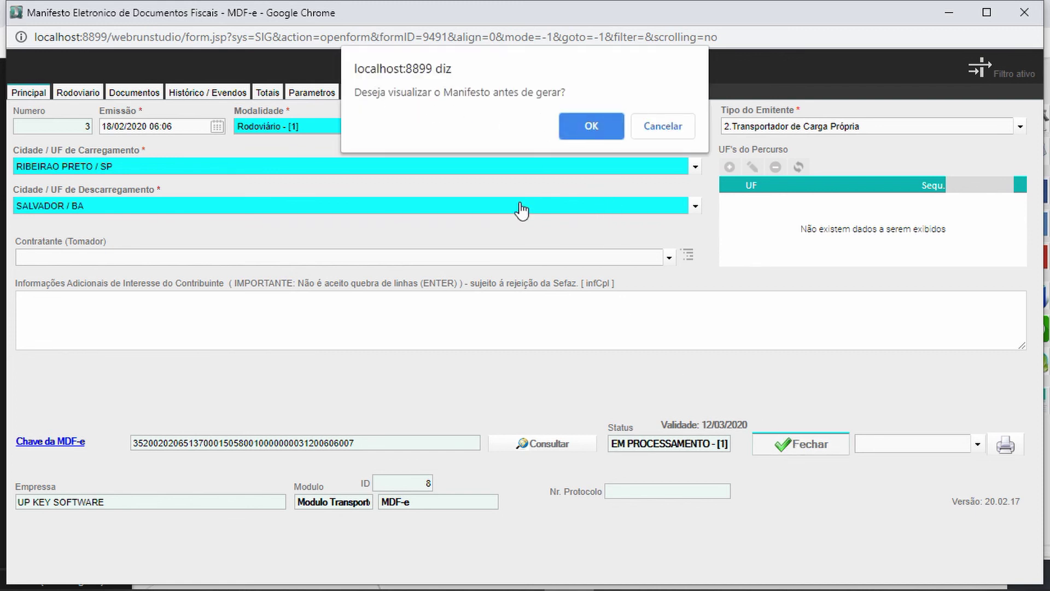
{"action": "left_click", "coordinate": [586, 119]}
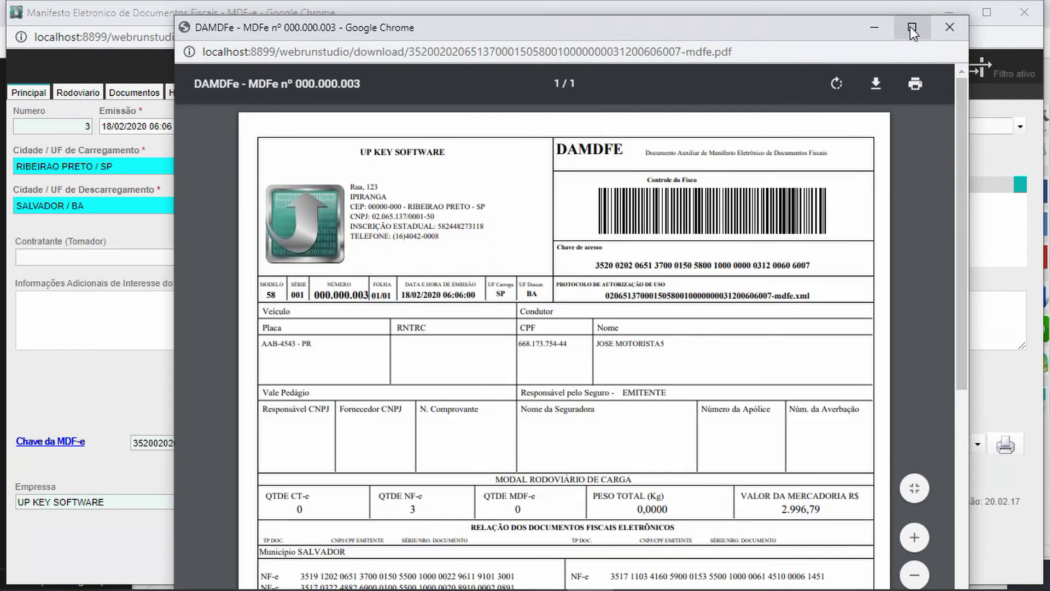
Step: Review the full DAMDFE preview of manifest 3, from the issuer, vehicle and driver data to the listed NF-e documents and observations
{"action": "left_click", "coordinate": [911, 27]}
{"action": "scroll", "coordinate": [668, 303], "scroll_direction": "down", "scroll_amount": 5}
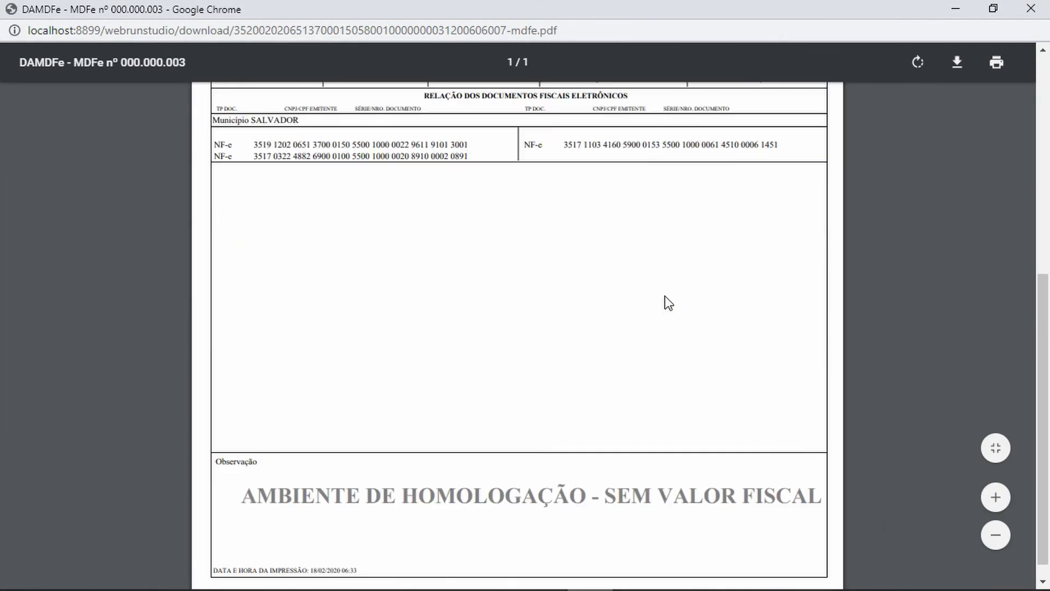
{"action": "scroll", "coordinate": [669, 301], "scroll_direction": "up", "scroll_amount": 3}
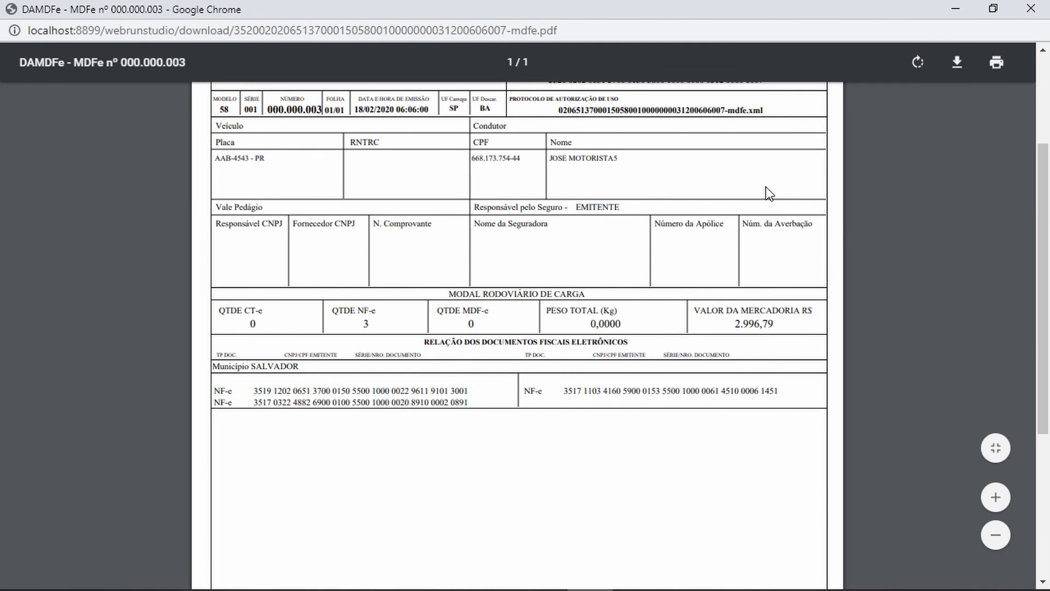
{"action": "scroll", "coordinate": [766, 186], "scroll_direction": "up", "scroll_amount": 3}
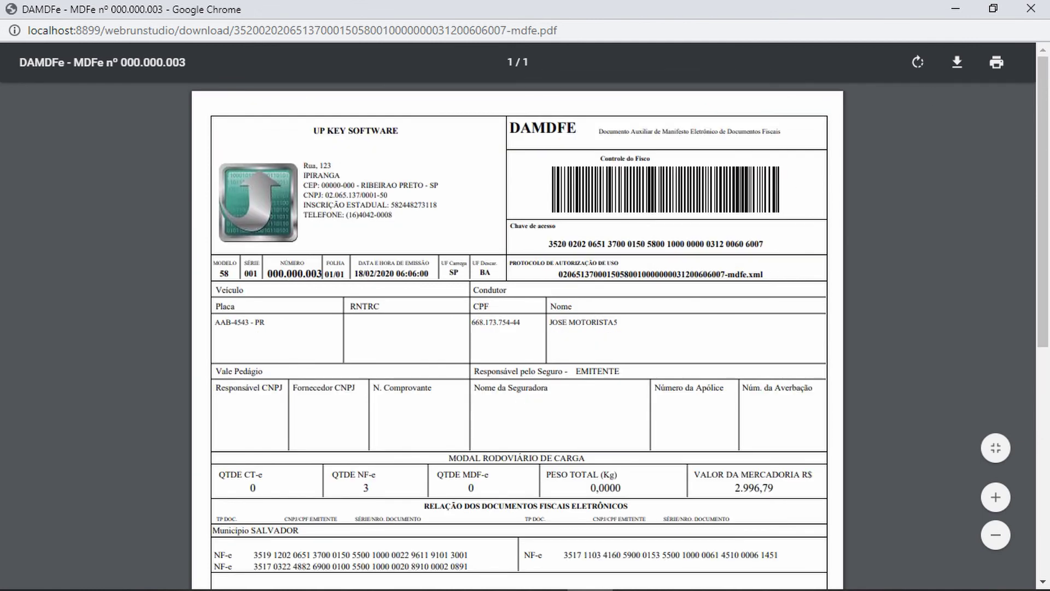